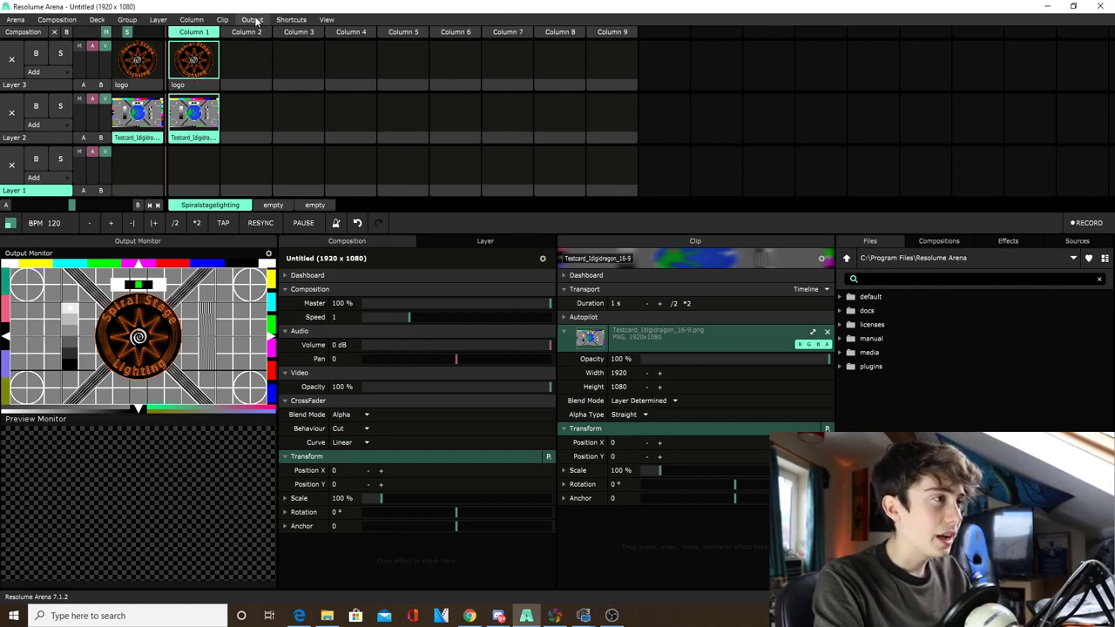
In Advanced Output, set Screen 1's device to NDI at 1920x1080, then close the window.
click(253, 19)
click(270, 145)
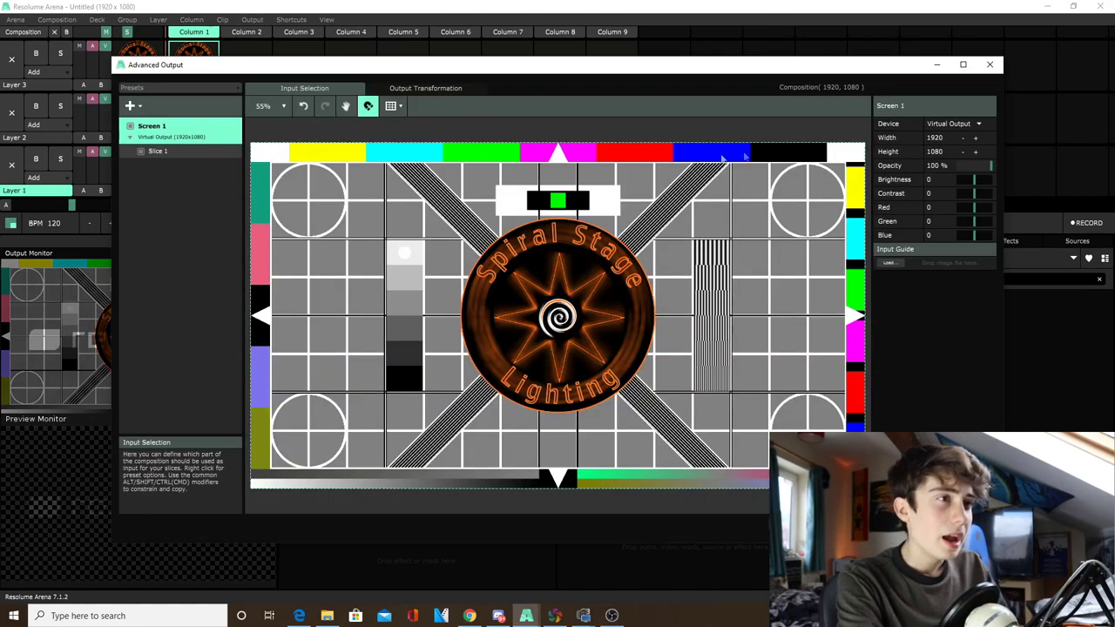
click(951, 129)
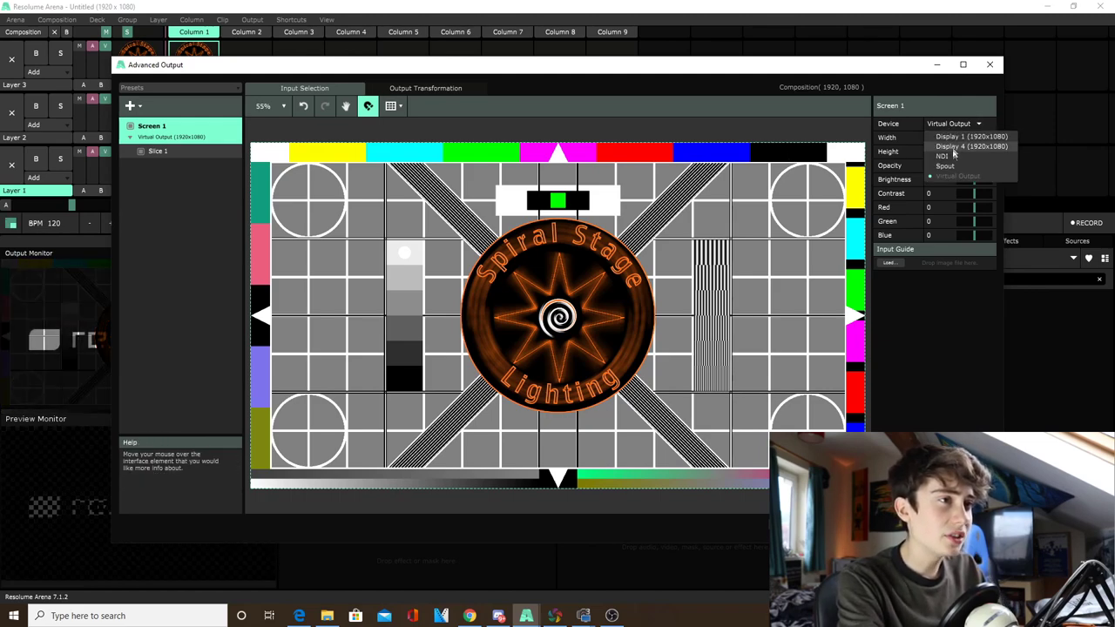
click(945, 156)
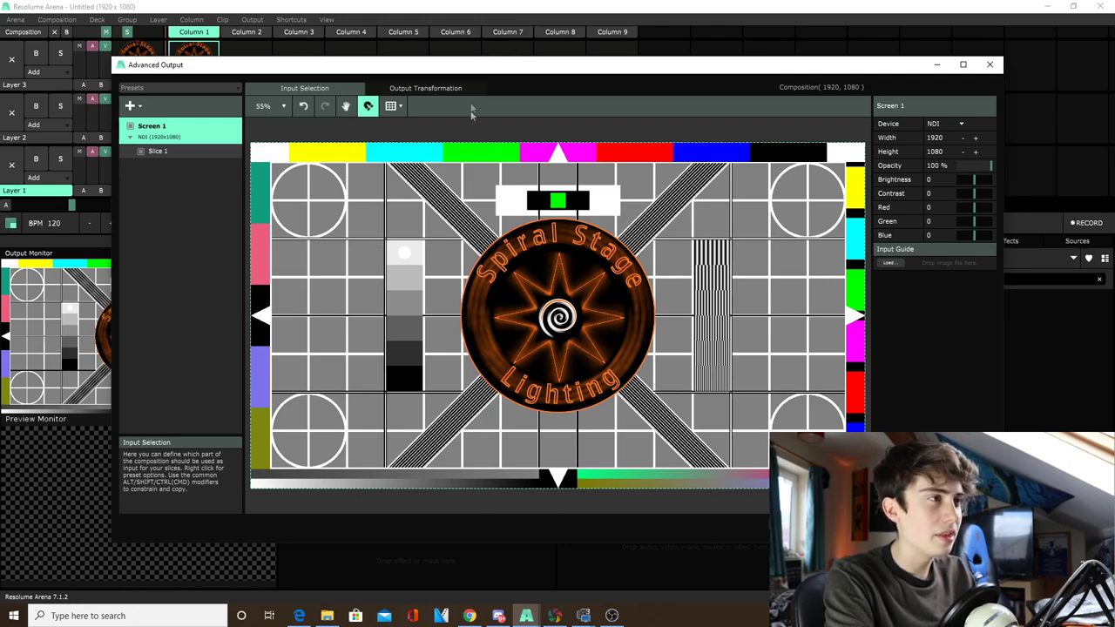
click(425, 88)
click(304, 88)
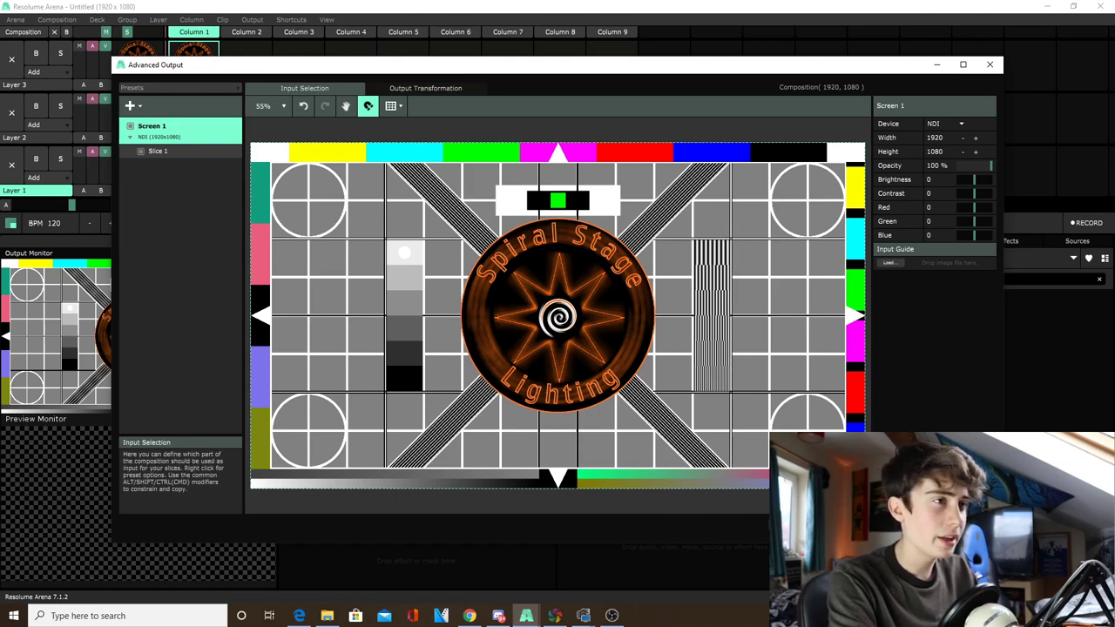
click(989, 65)
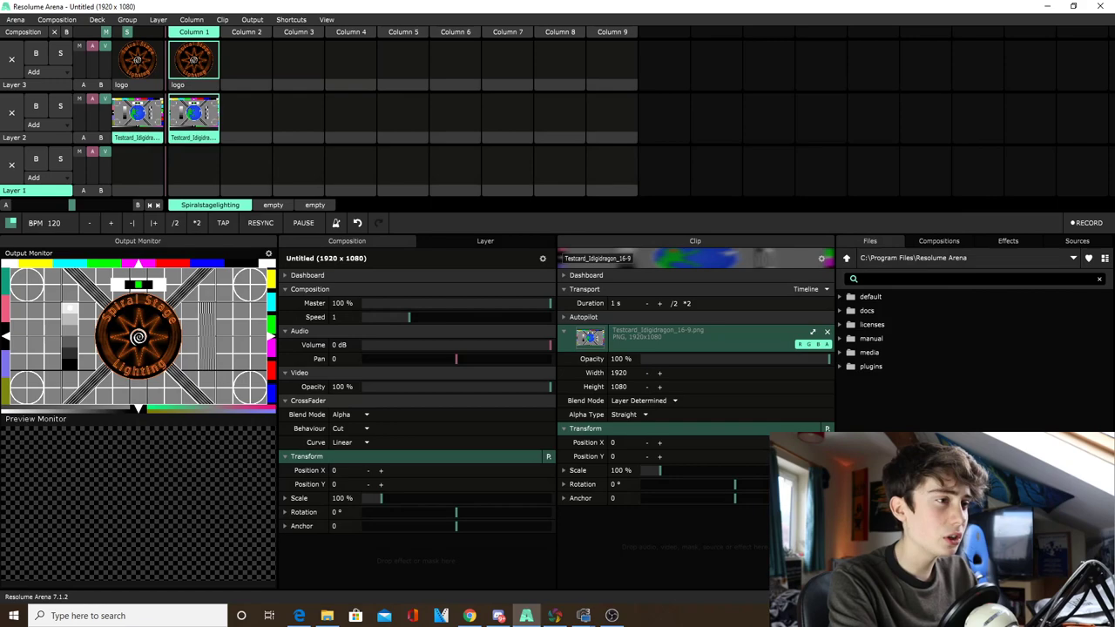
Check the NDI inputs available in Capture, then return to Resolume Arena.
click(253, 19)
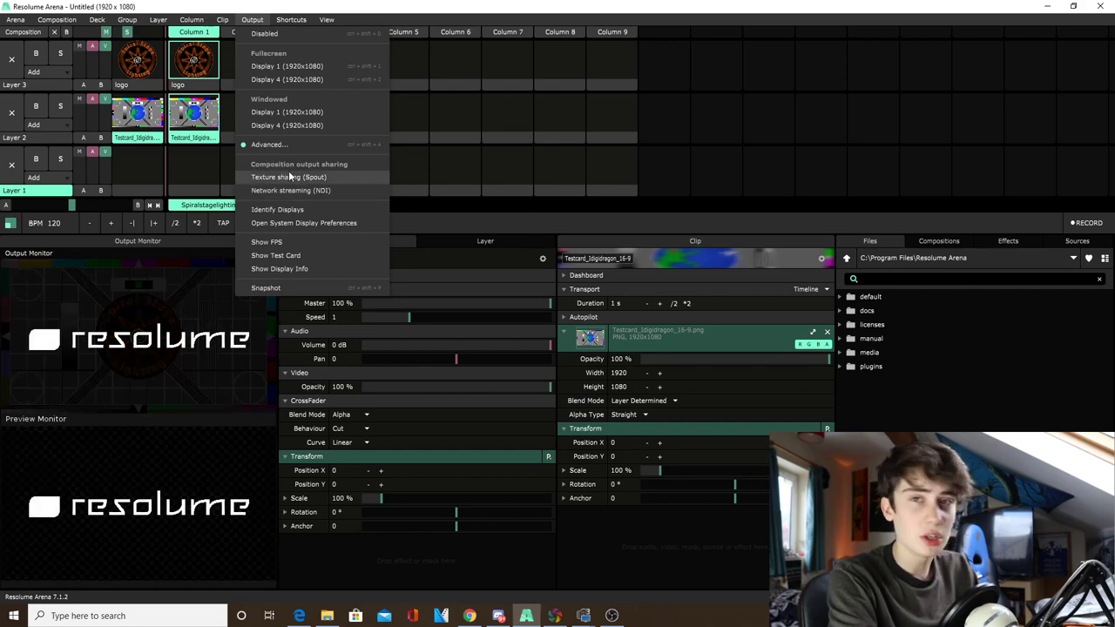
click(507, 190)
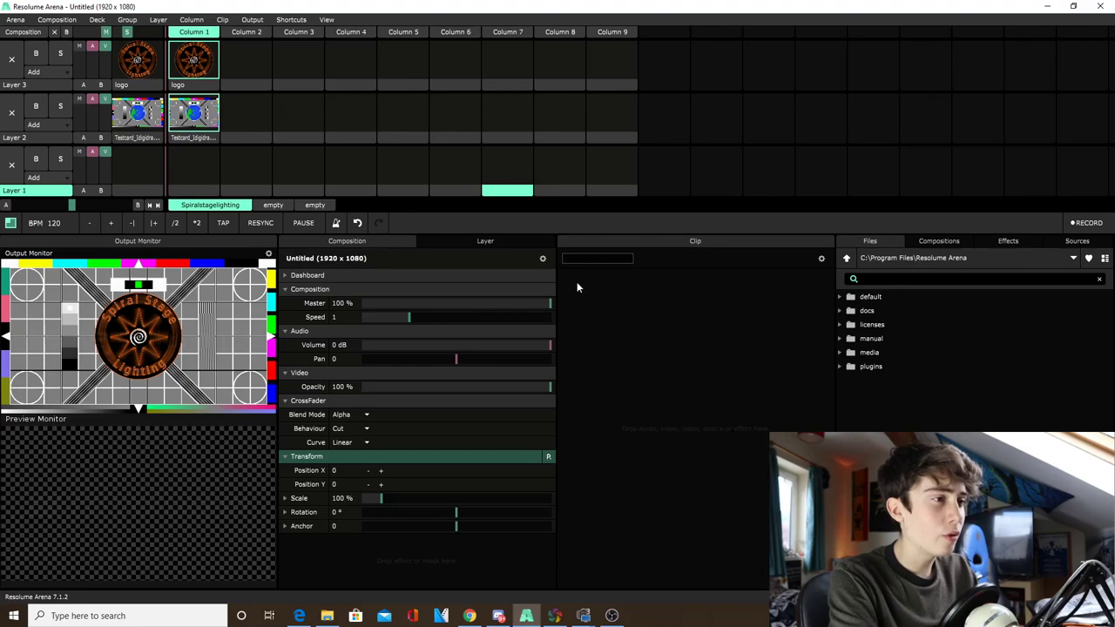
click(555, 616)
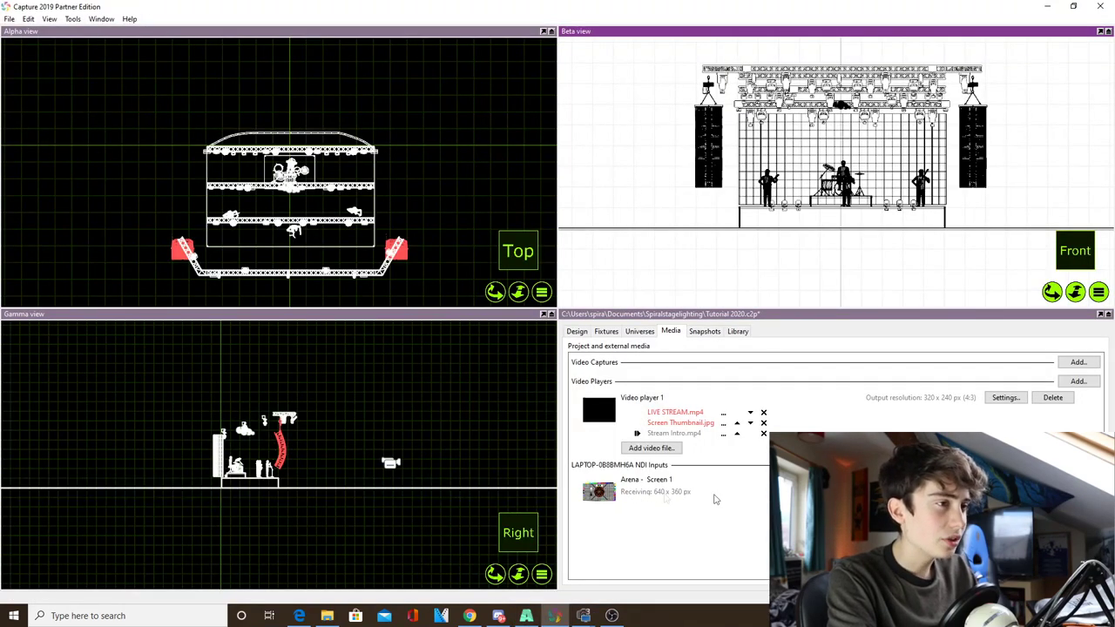
click(526, 615)
Enable Network streaming (NDI) of the composition and switch to Capture to see Arena - Composition.
click(253, 20)
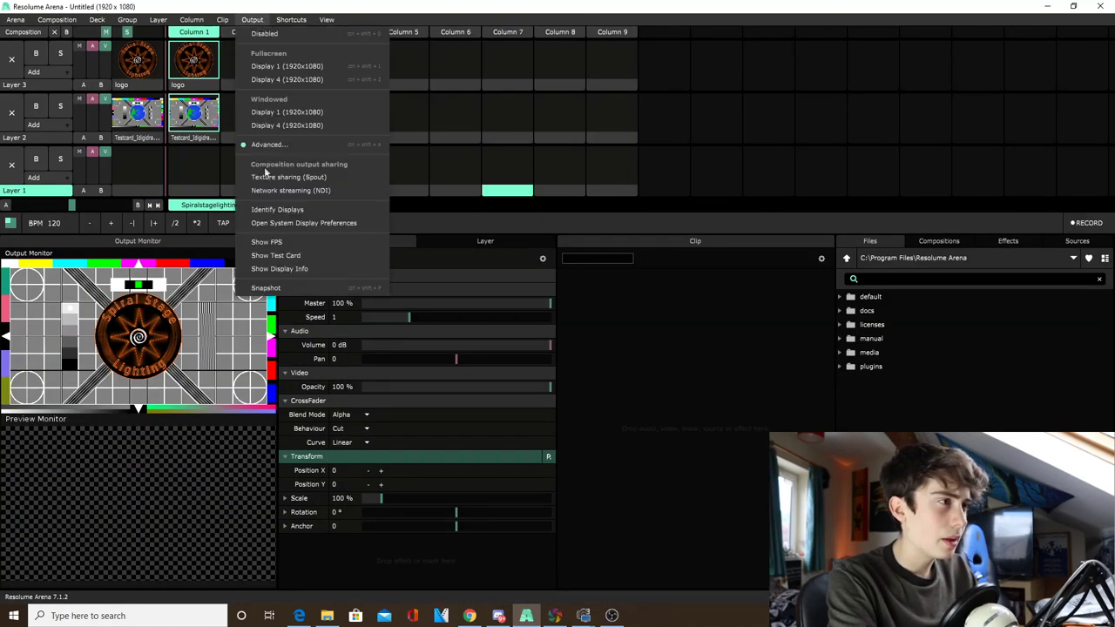
click(300, 192)
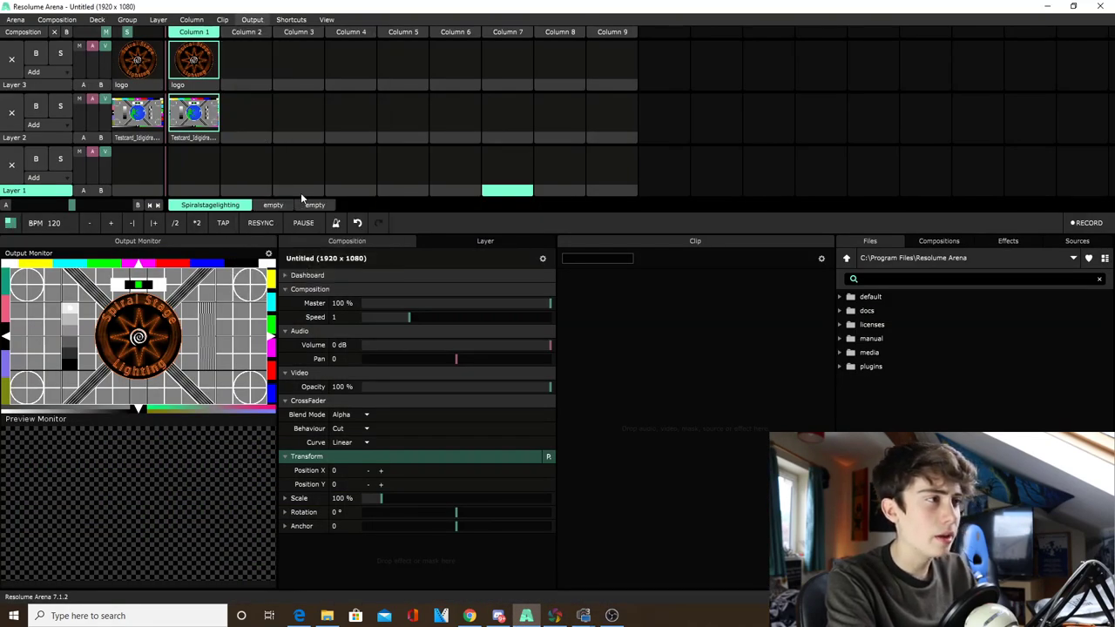
click(552, 616)
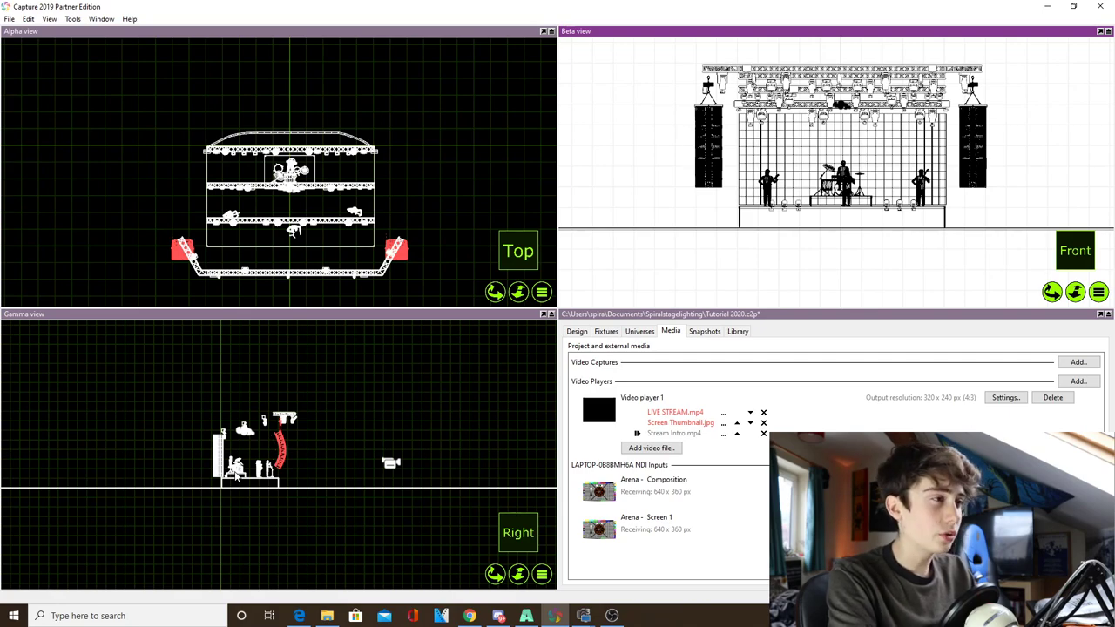
Switch the Gamma view to a camera perspective and box-select the LED wall behind the band.
click(520, 573)
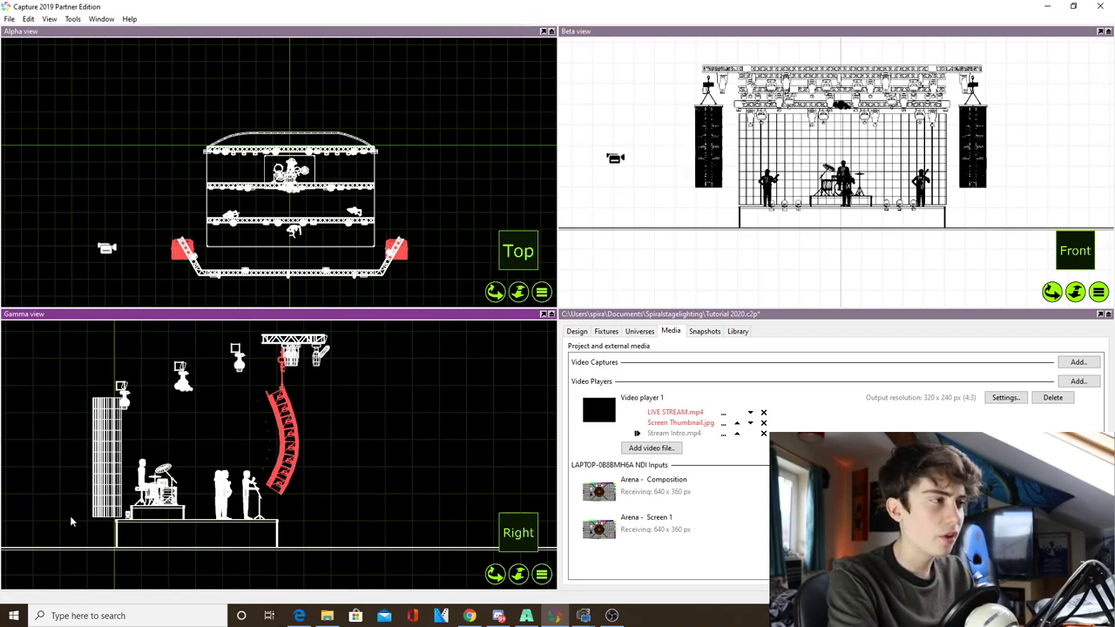
drag(121, 518, 49, 403)
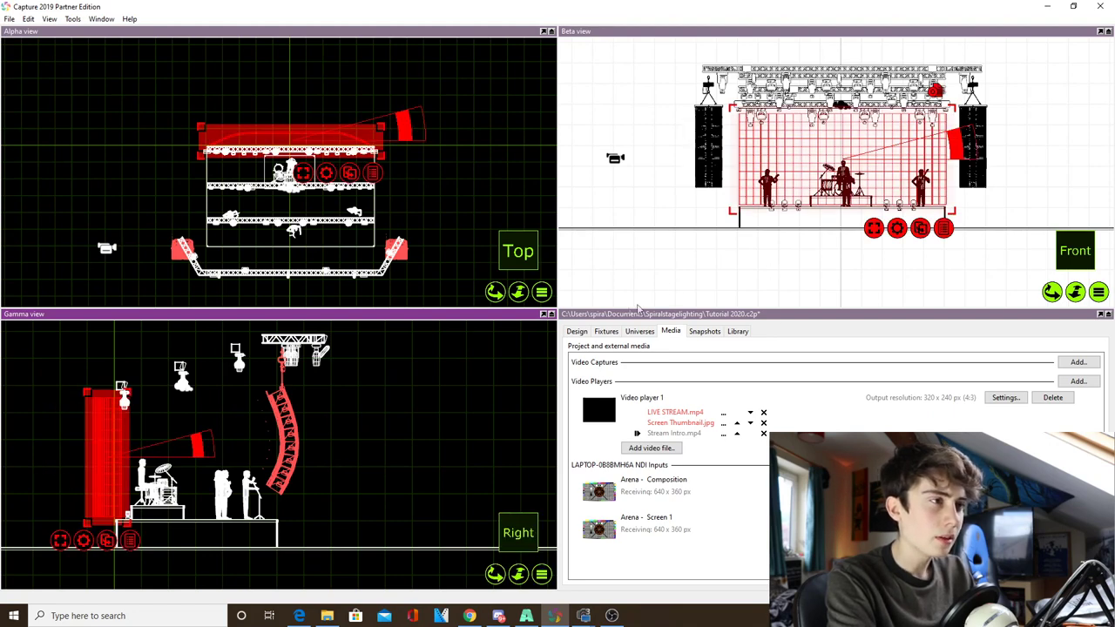
Add a new material named VIDEO in the Design materials list.
click(576, 331)
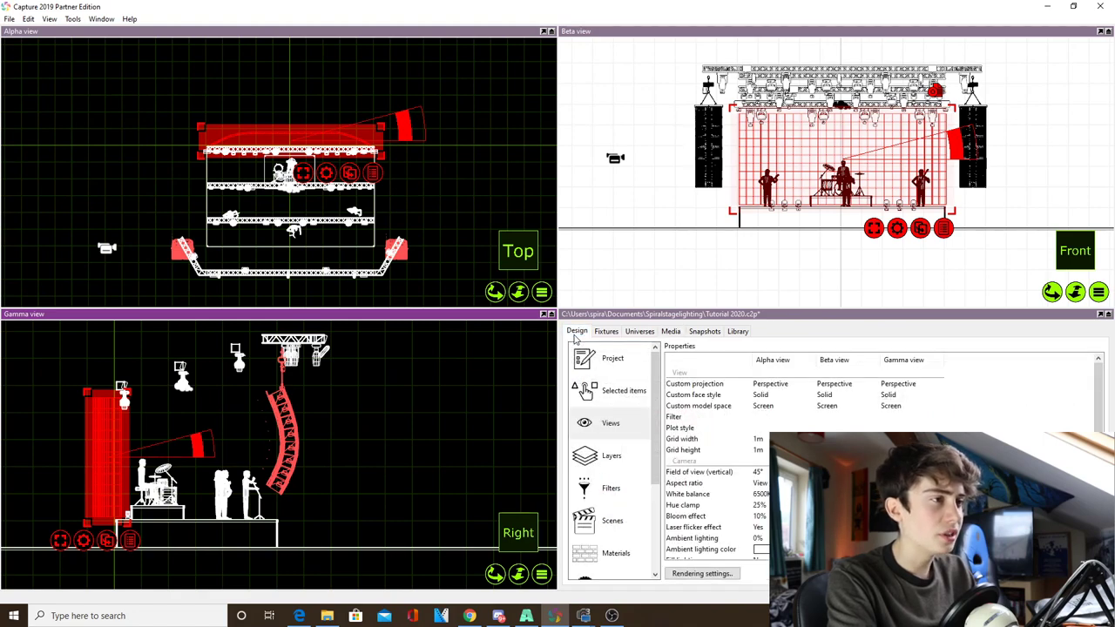
click(616, 553)
click(686, 573)
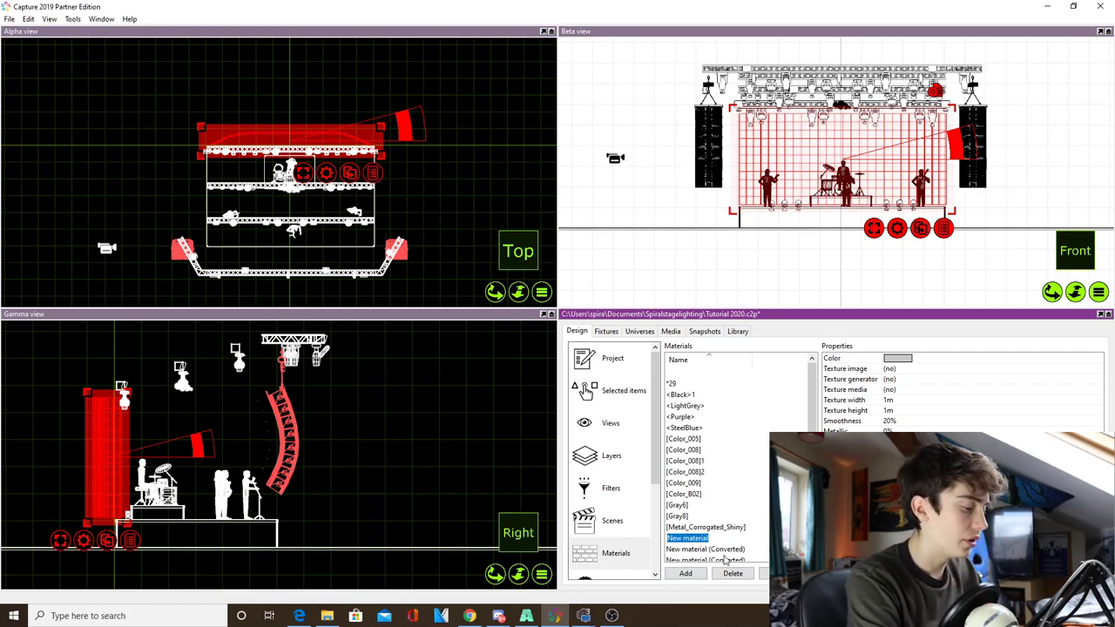
text(VIDEOP)
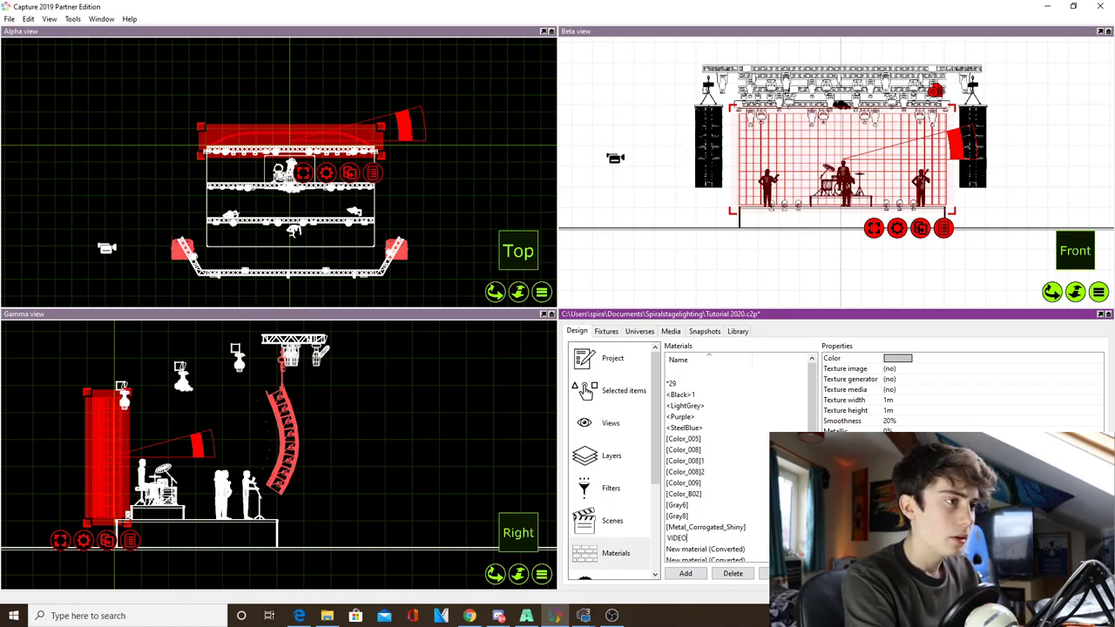
key(Return)
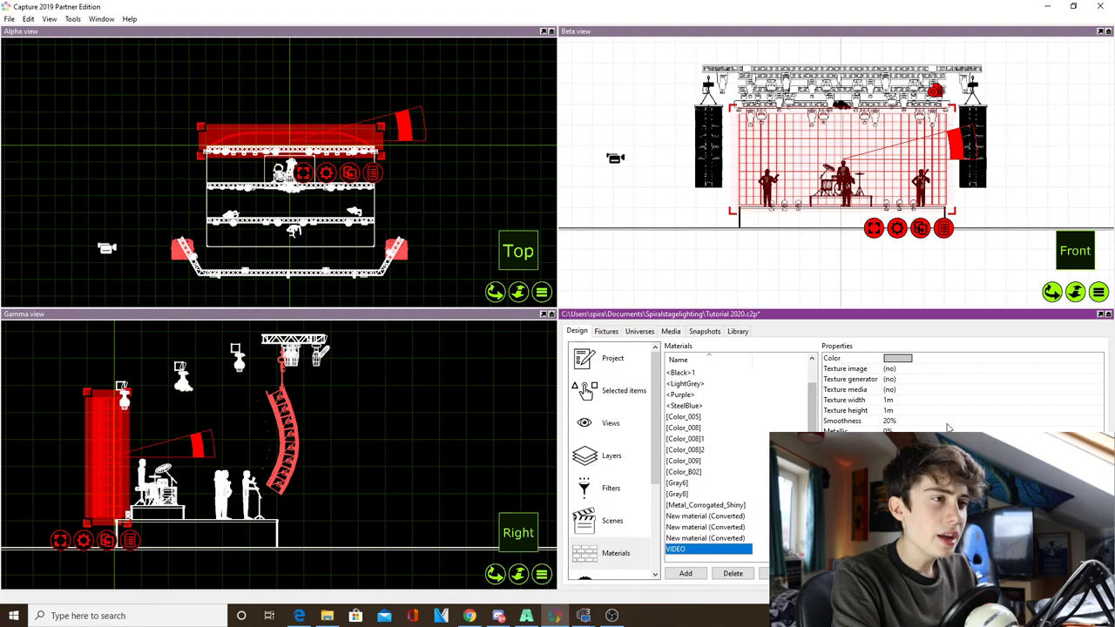
Set VIDEO's texture media to the Arena - Screen 1 NDI input.
click(906, 391)
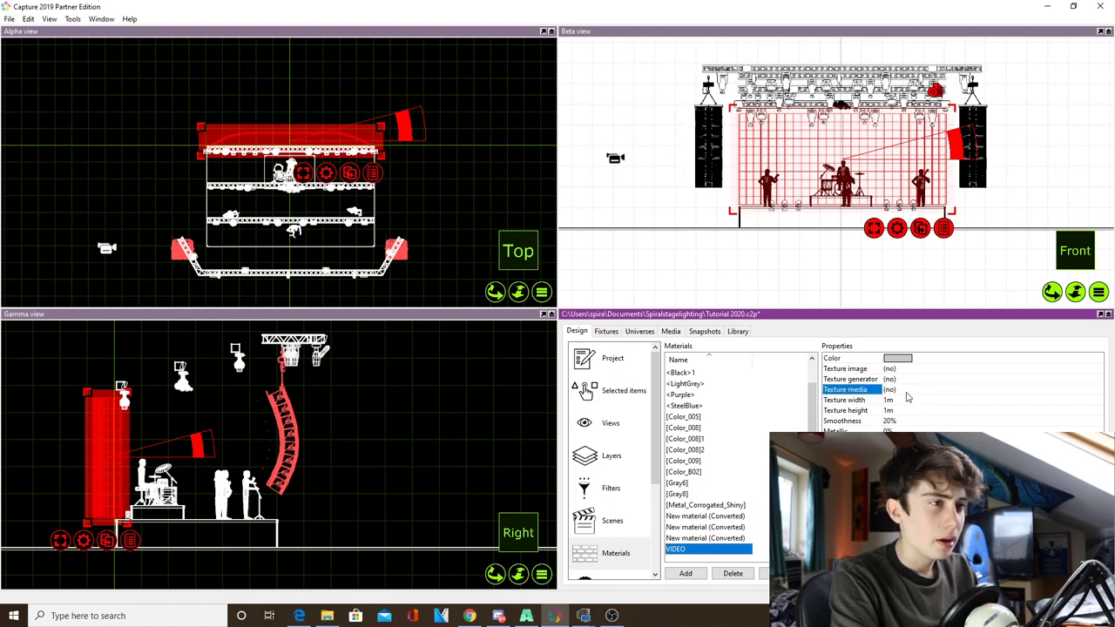
click(905, 391)
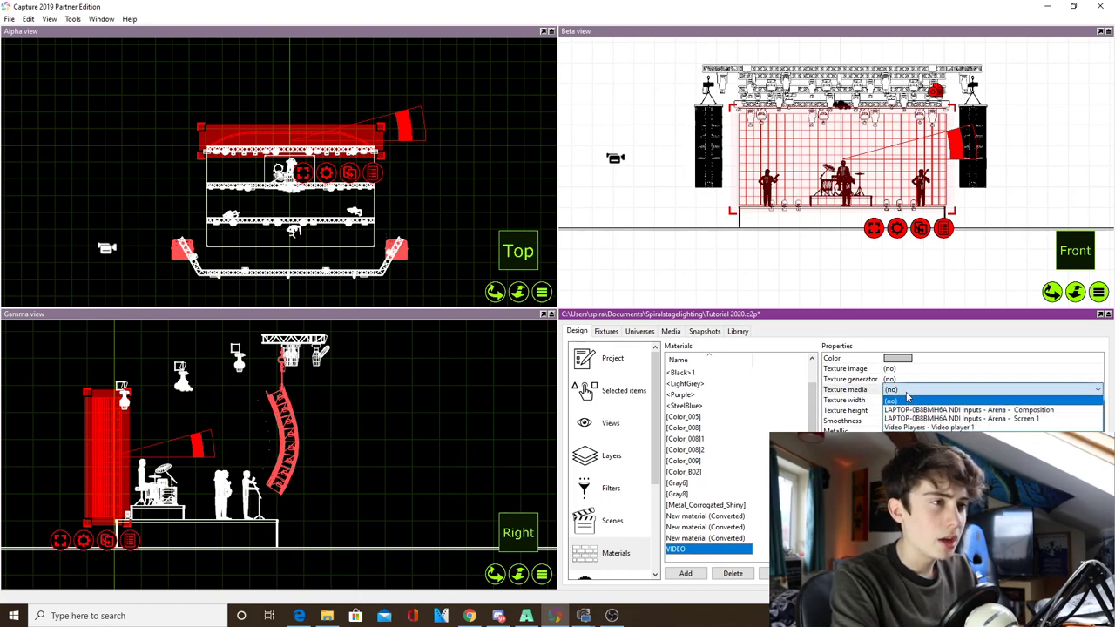
click(1057, 419)
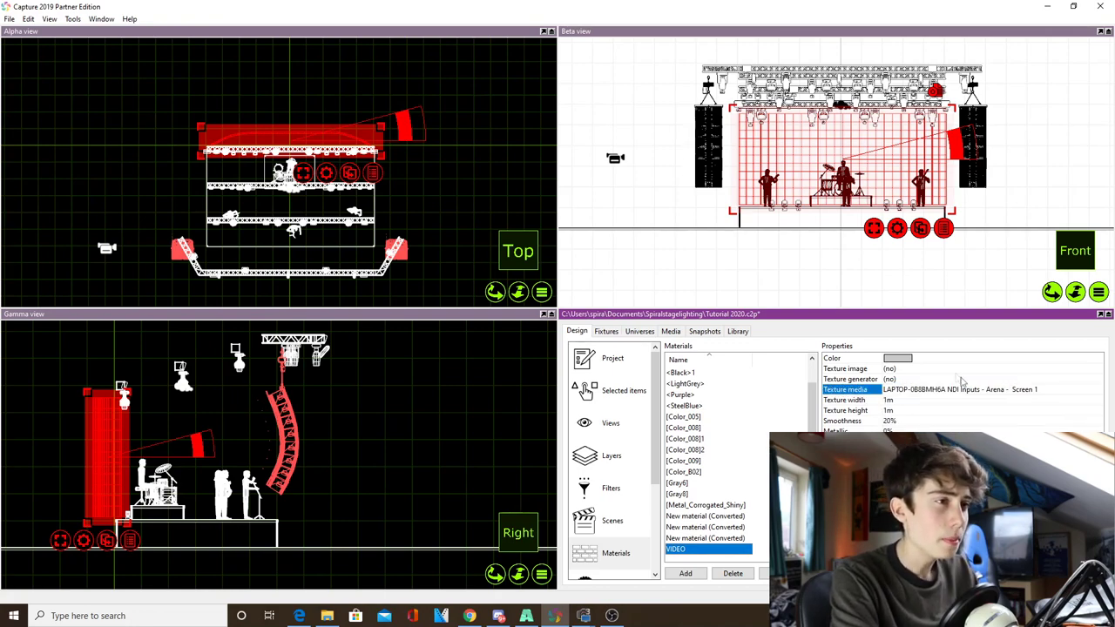
Set the VIDEO material colour to dark grey, RGB 50.14.
click(906, 359)
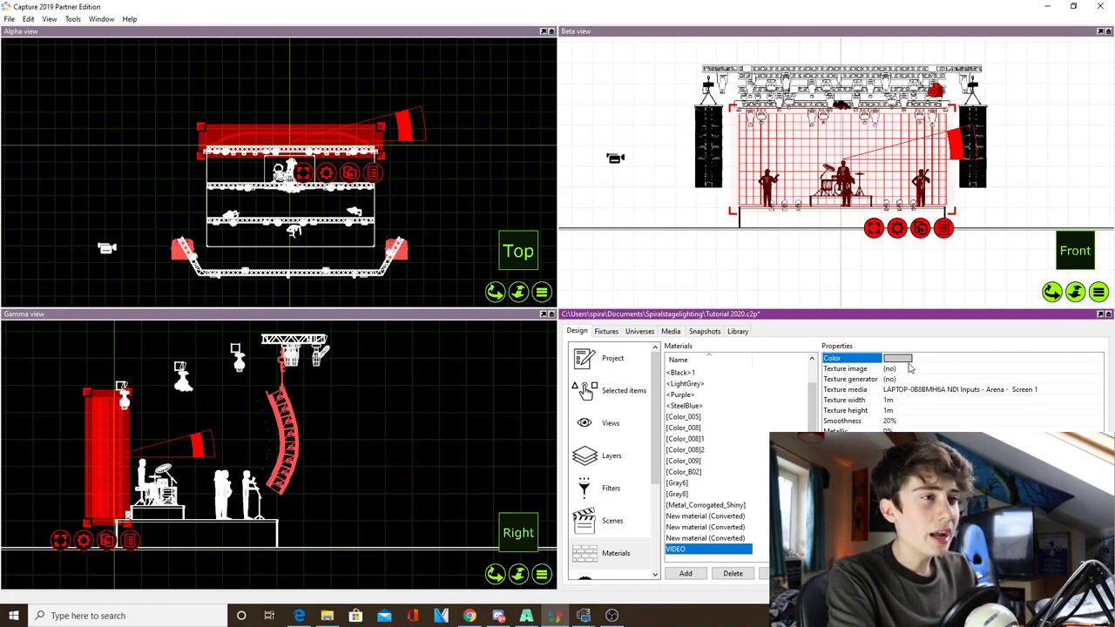
click(906, 359)
click(884, 388)
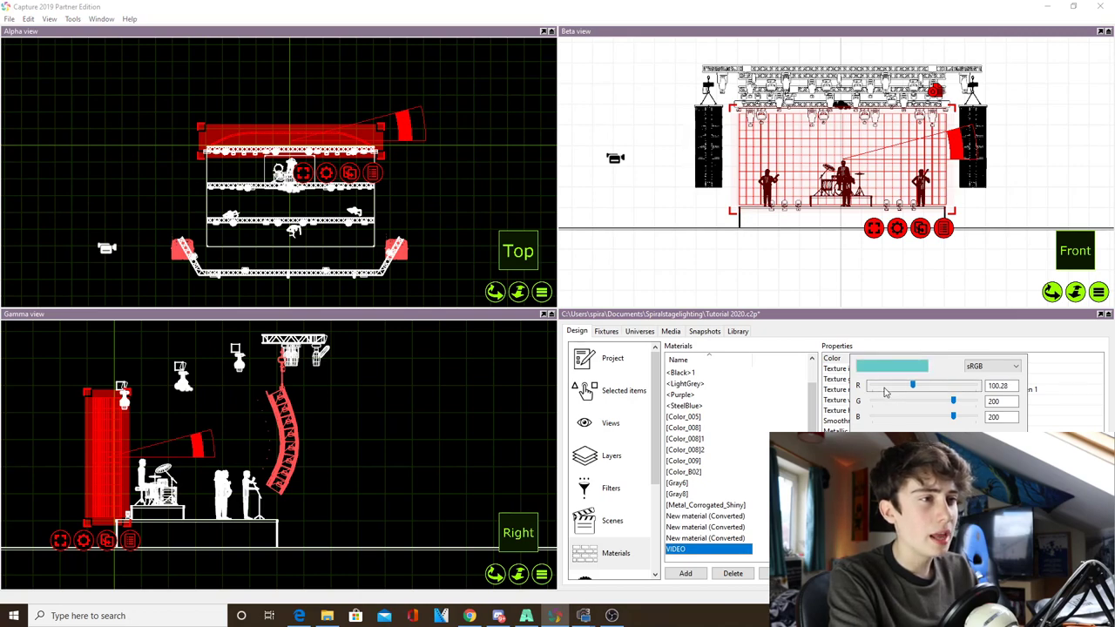
click(884, 388)
click(886, 400)
click(886, 400)
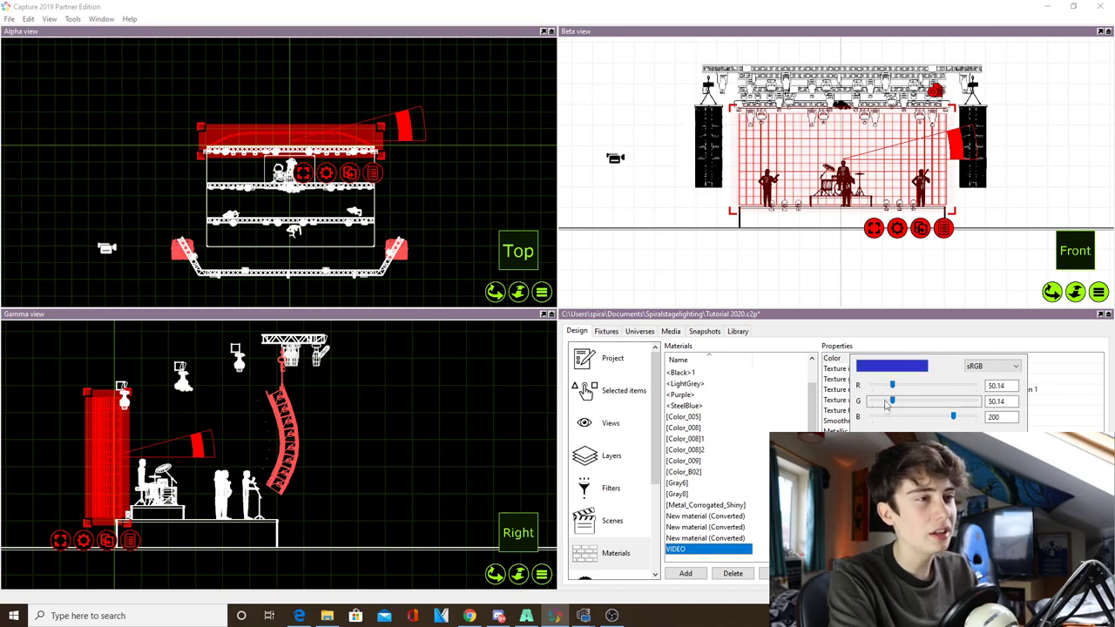
click(889, 416)
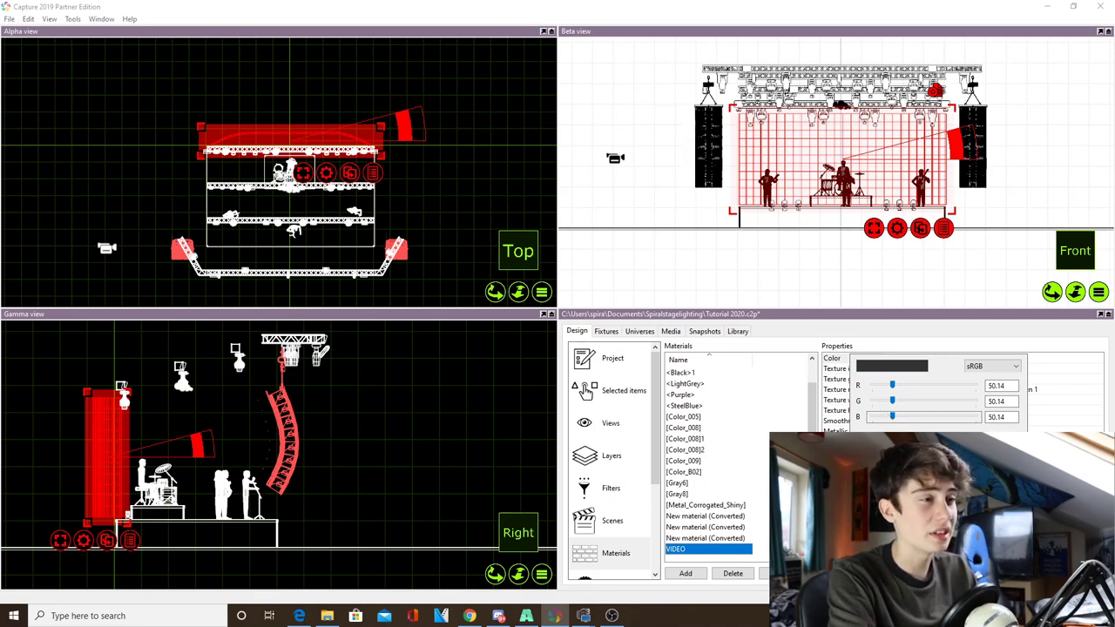
Apply the VIDEO material to the stage LED screen.
click(710, 562)
click(704, 550)
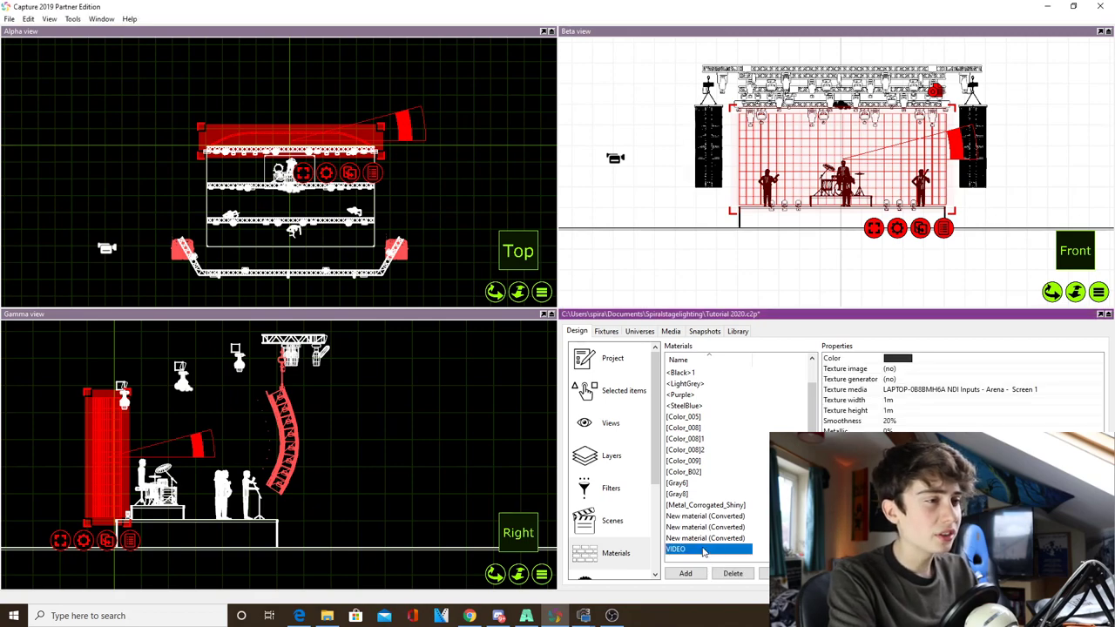
drag(682, 554, 784, 159)
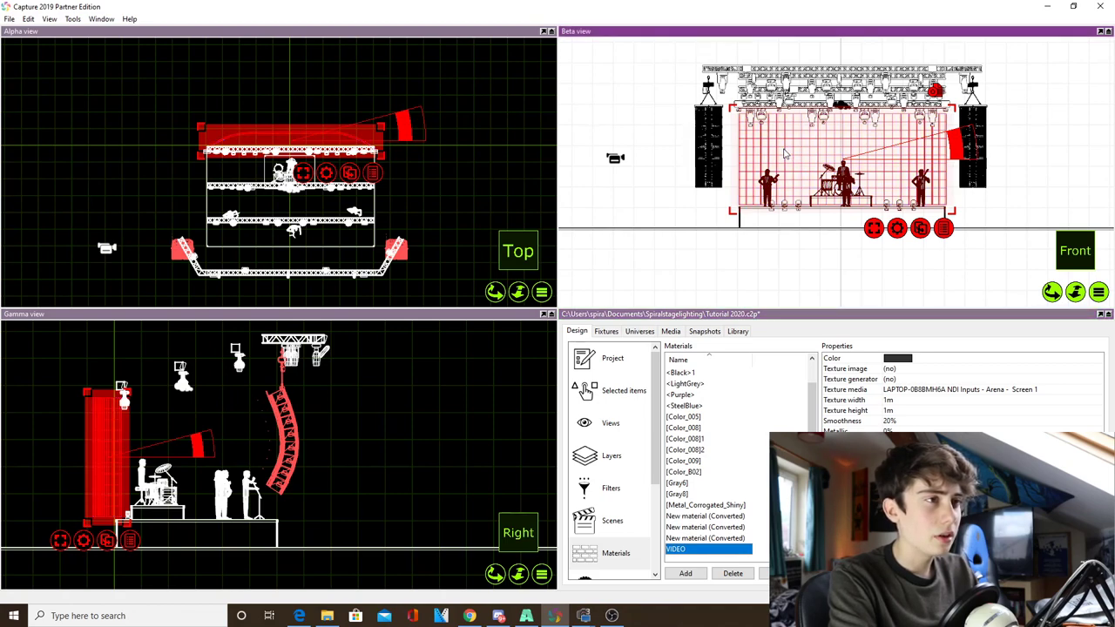
Map the material onto the LED screen using Map to extents.
right_click(899, 229)
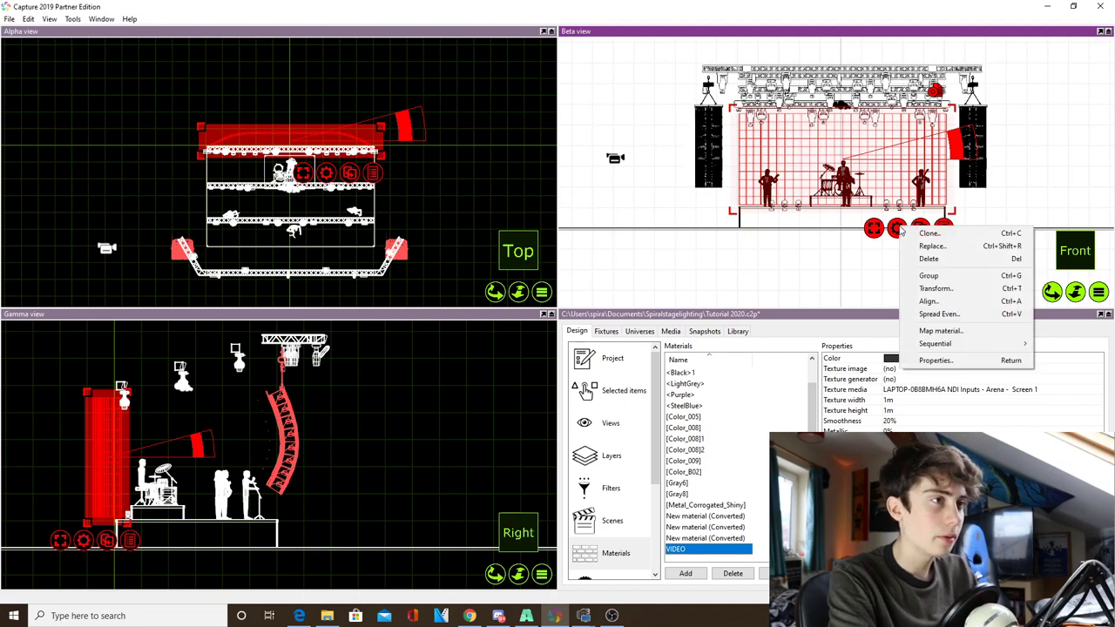
click(951, 334)
right_click(928, 230)
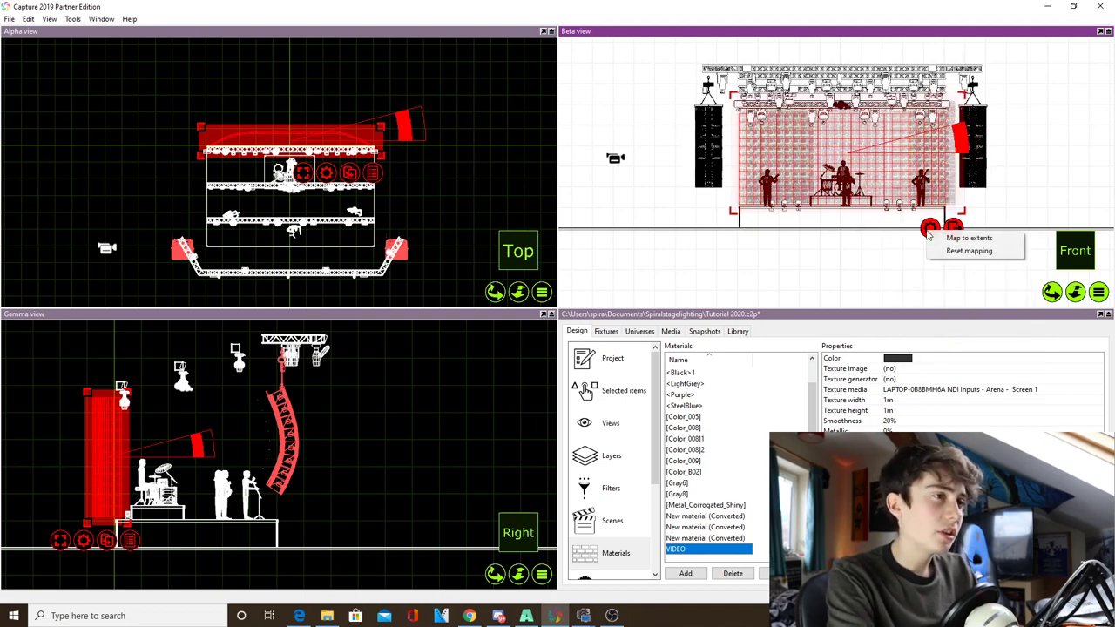
click(974, 239)
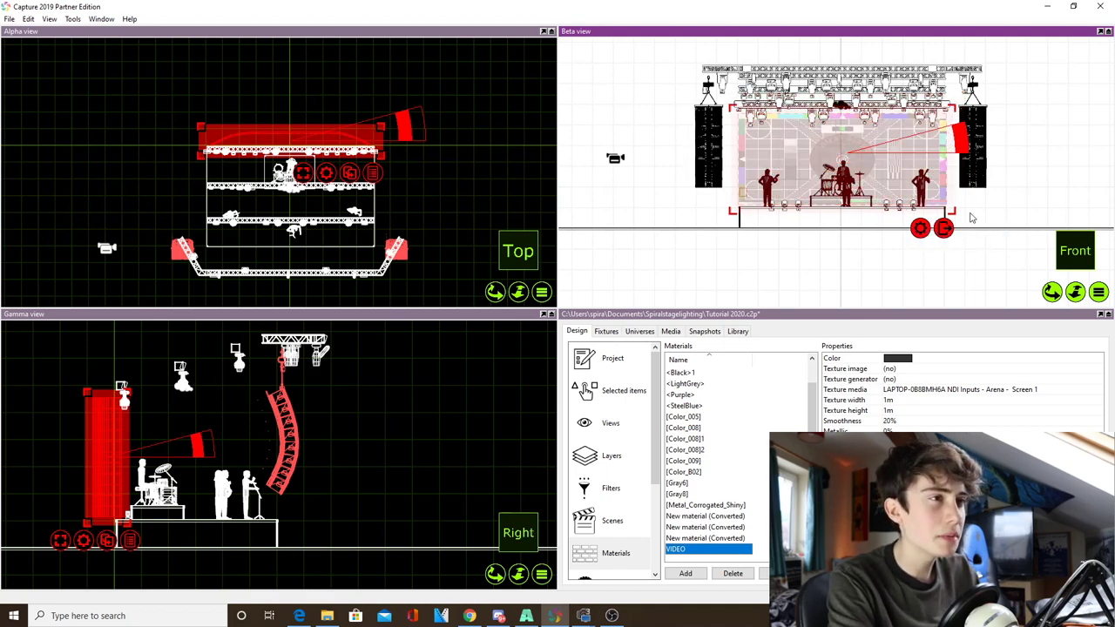
Resize the LED screen to about 12.36 m by 6.19 m, then deselect it.
mouse_move(954, 214)
mouse_down()
mouse_move(954, 244)
mouse_move(993, 249)
mouse_move(946, 211)
mouse_move(955, 218)
mouse_up()
right_click(930, 229)
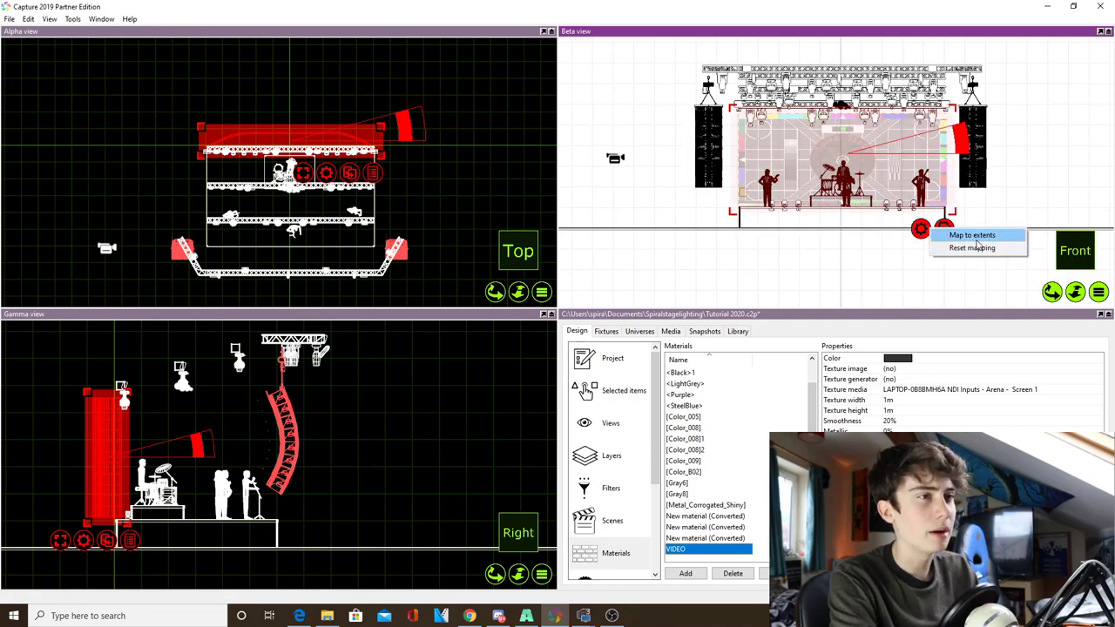
click(976, 240)
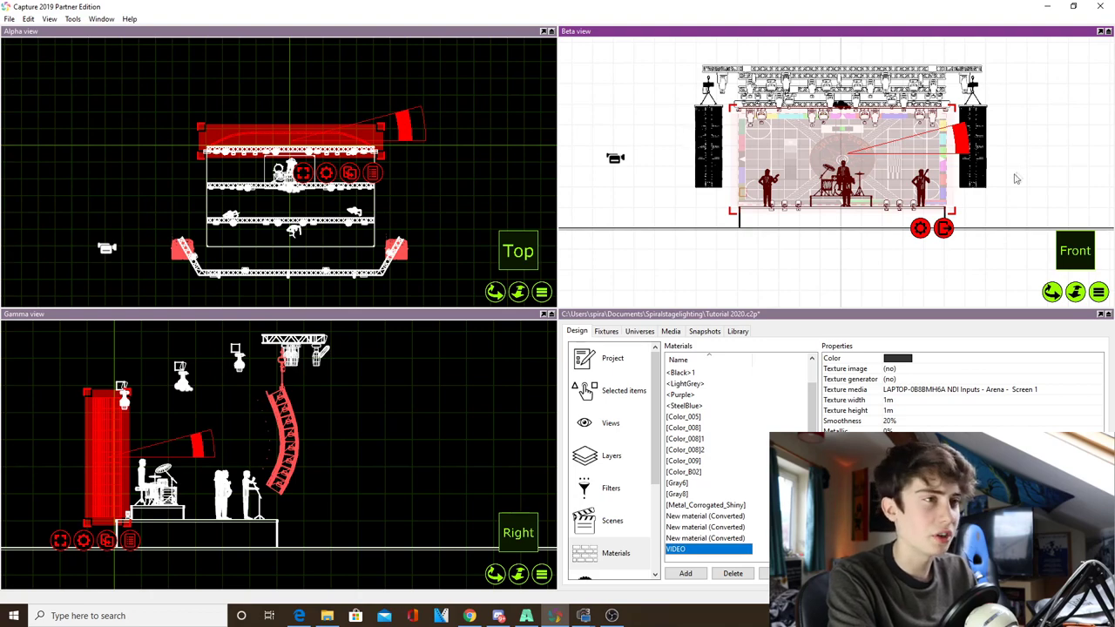
click(1024, 174)
Switch the Beta front view to Live rendering, zoom in and out, and check the VIDEO colour.
click(1097, 292)
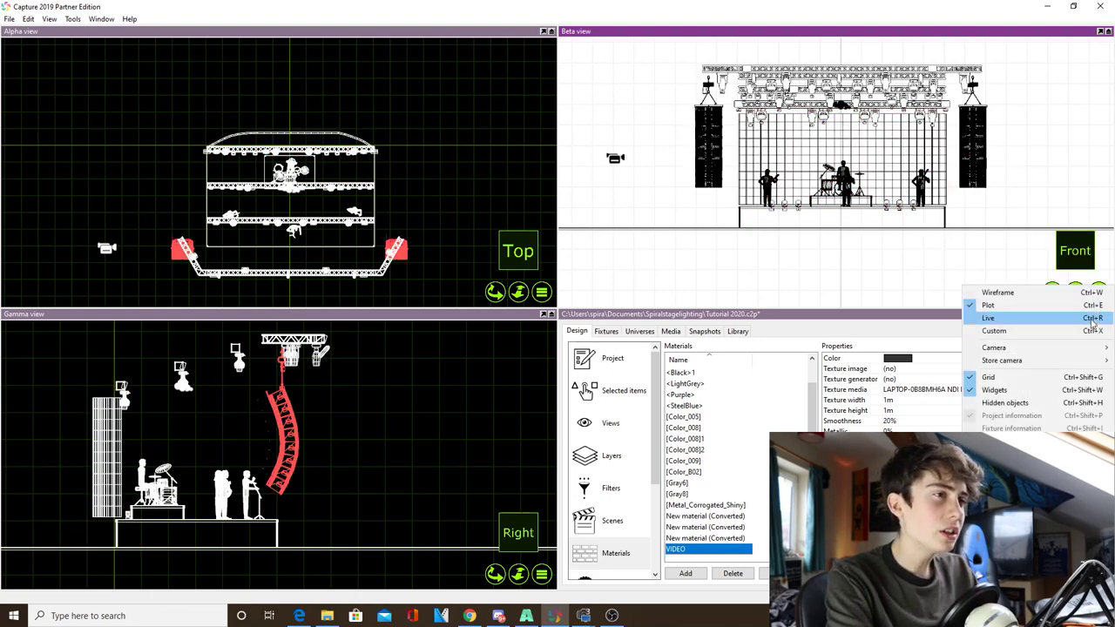
click(1093, 318)
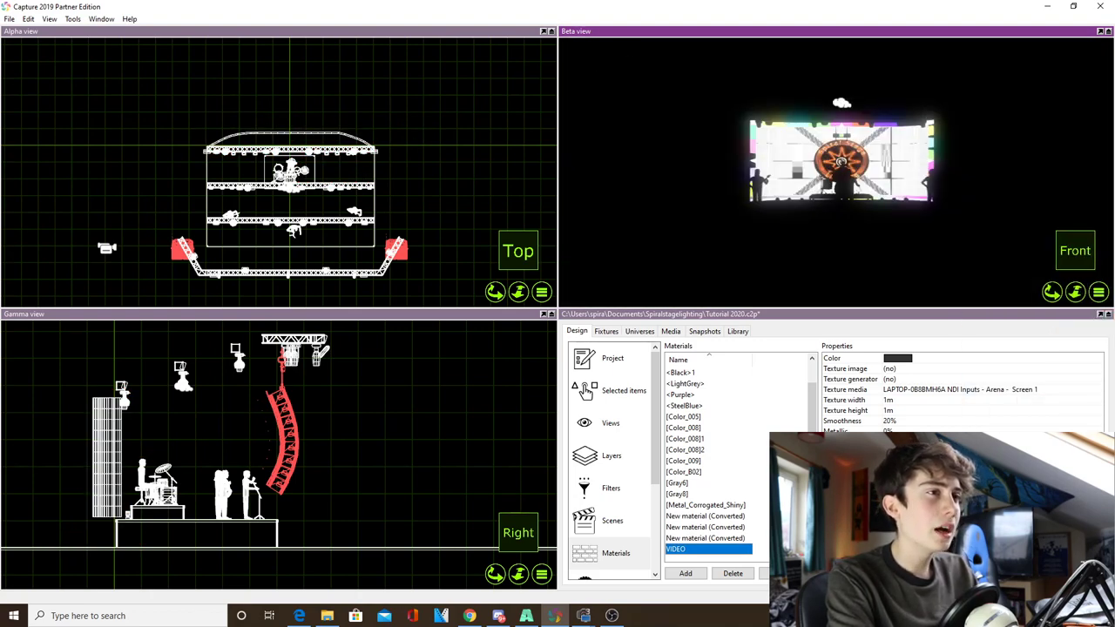
shift+scroll(836, 166, up, 5)
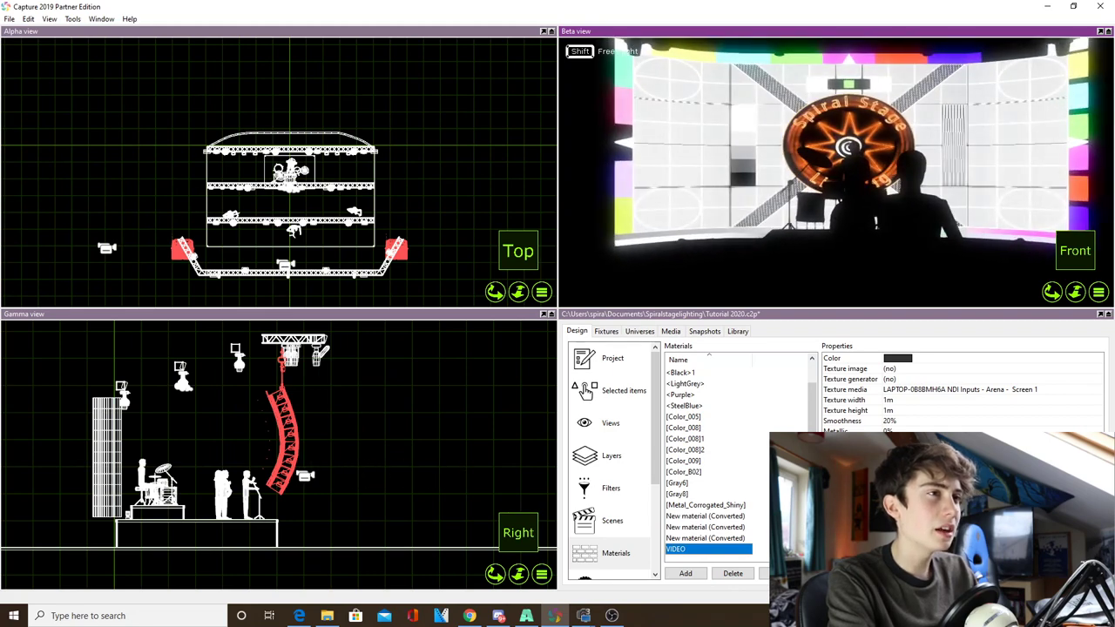
shift+scroll(793, 128, down, 5)
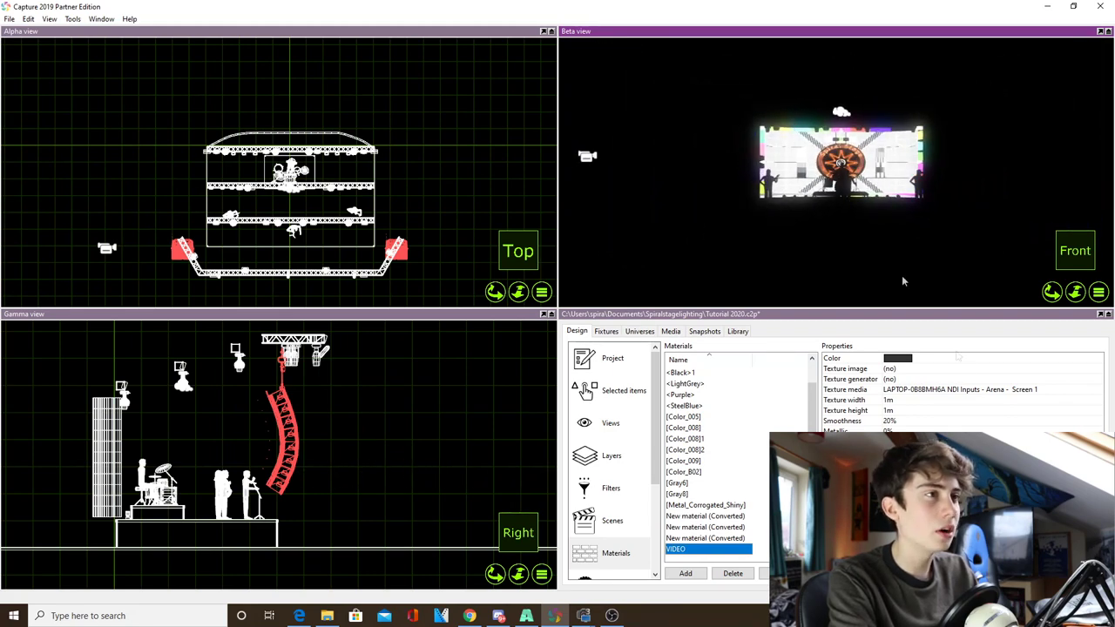
click(905, 362)
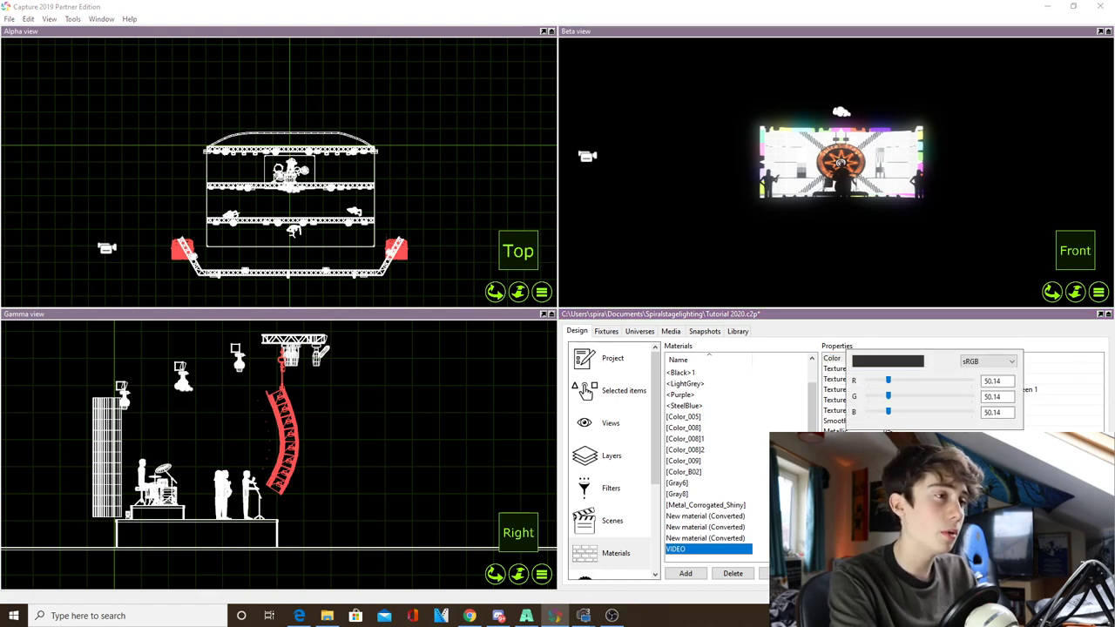
key(Escape)
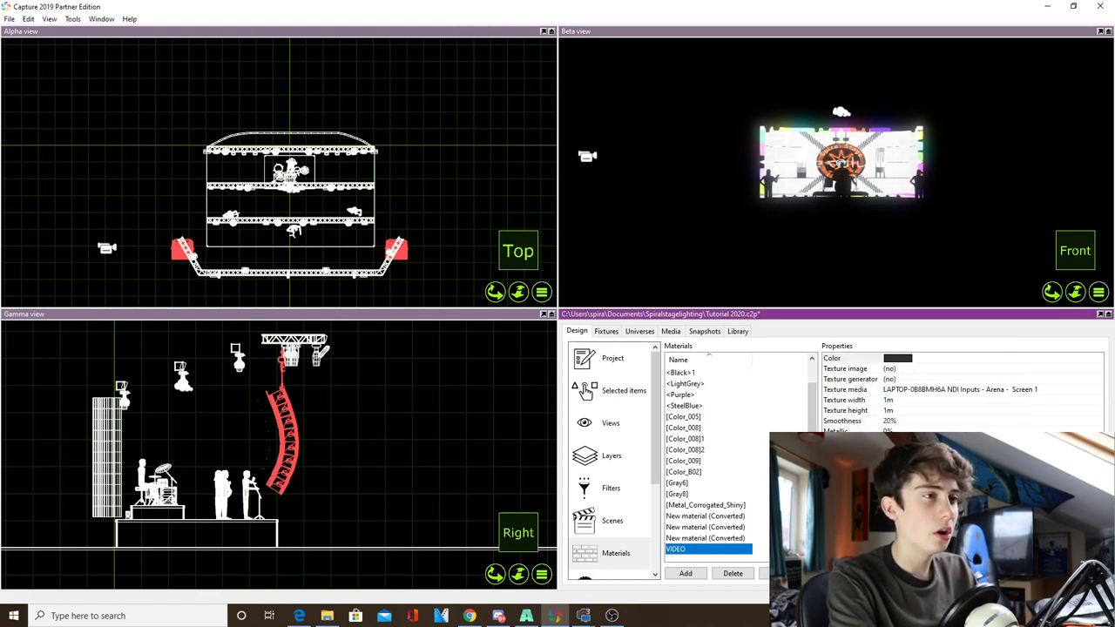